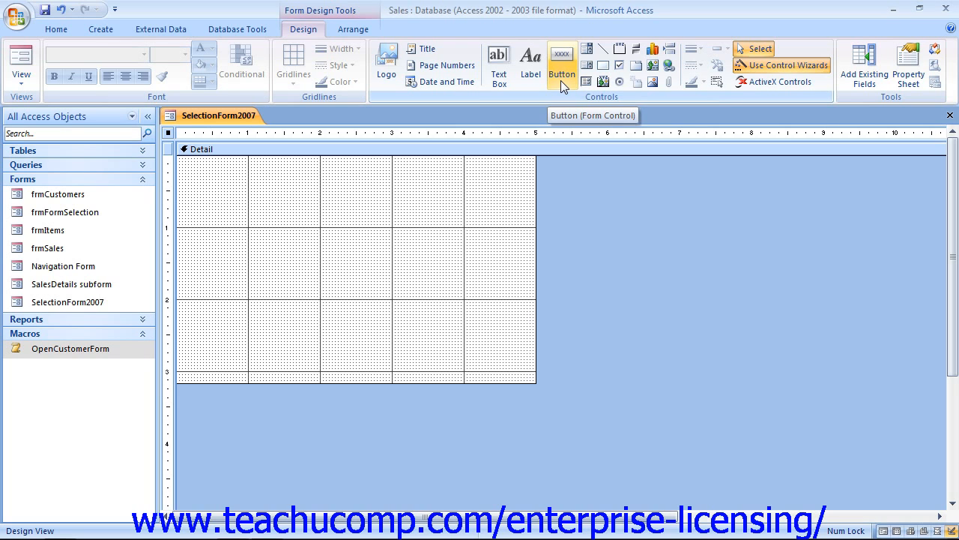
# Add a command button to the form's Detail section, using the Miscellaneous action Run Macro with the OpenCustomerForm macro.
pyautogui.click(561, 80)
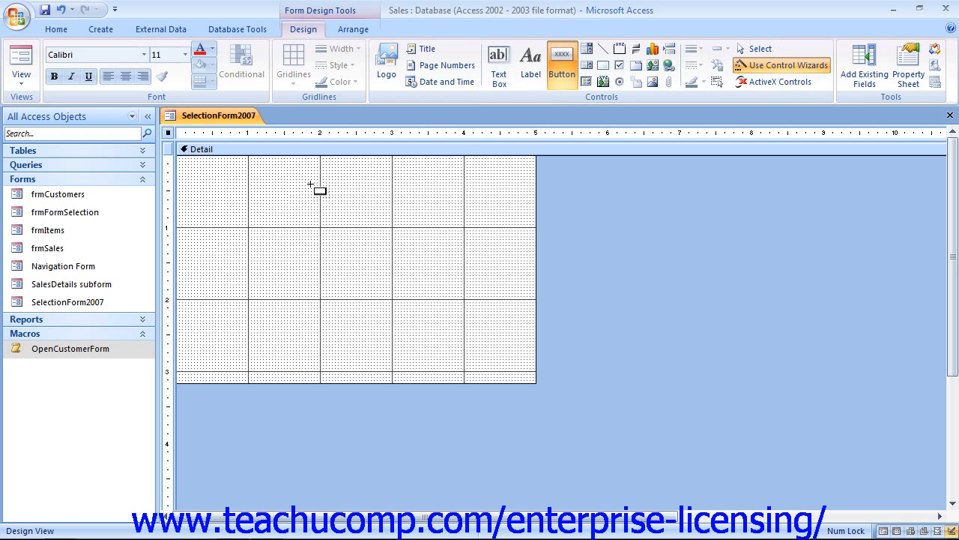
pyautogui.moveTo(310, 185); pyautogui.dragTo(365, 213)
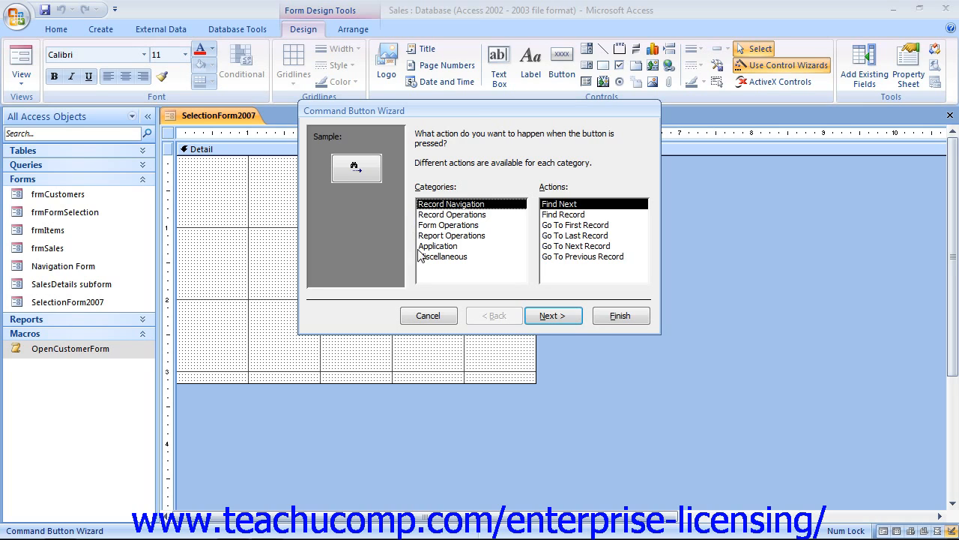
pyautogui.click(452, 248)
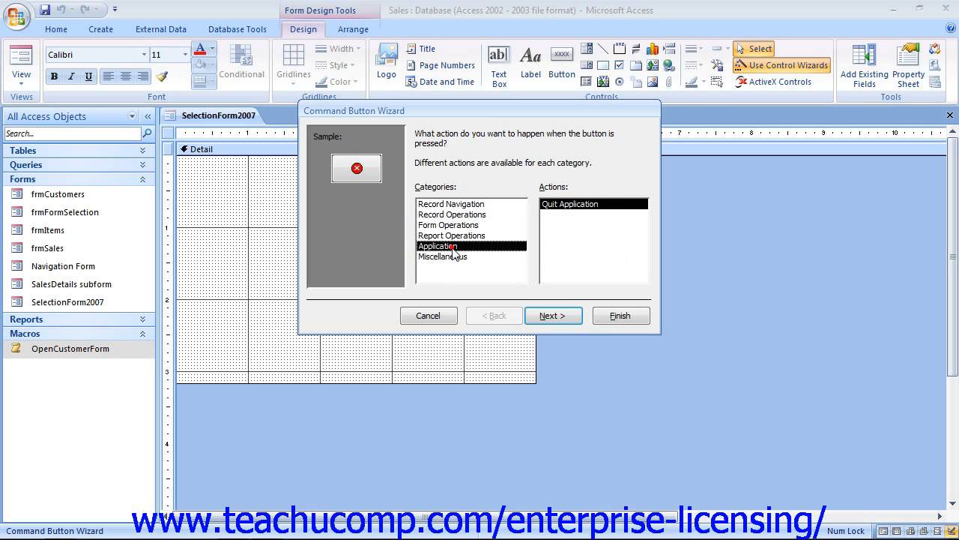
pyautogui.click(443, 255)
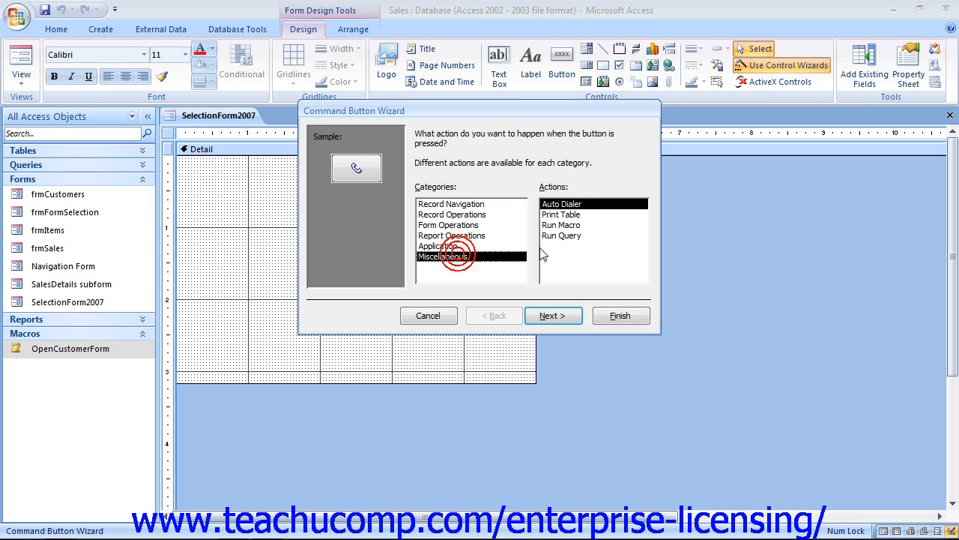
pyautogui.click(563, 225)
pyautogui.click(551, 316)
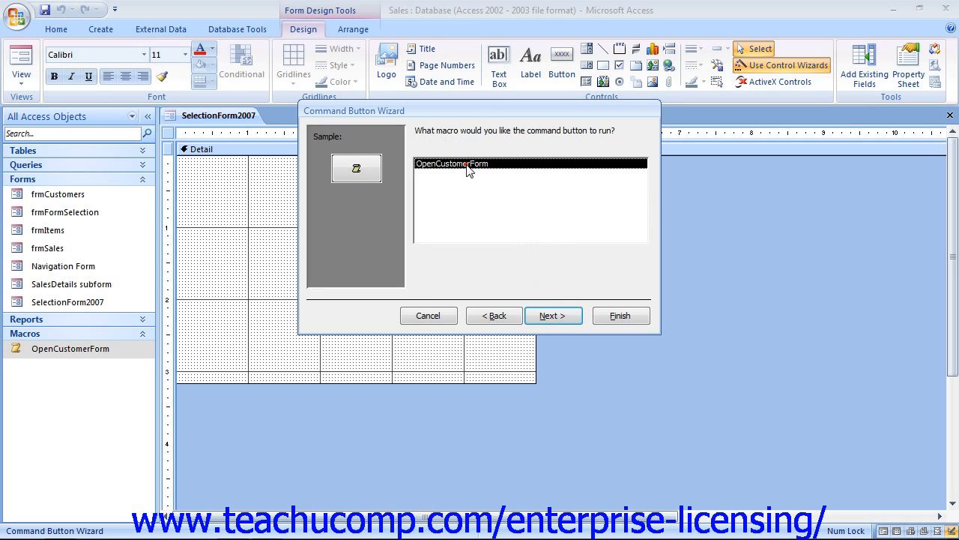
pyautogui.click(553, 316)
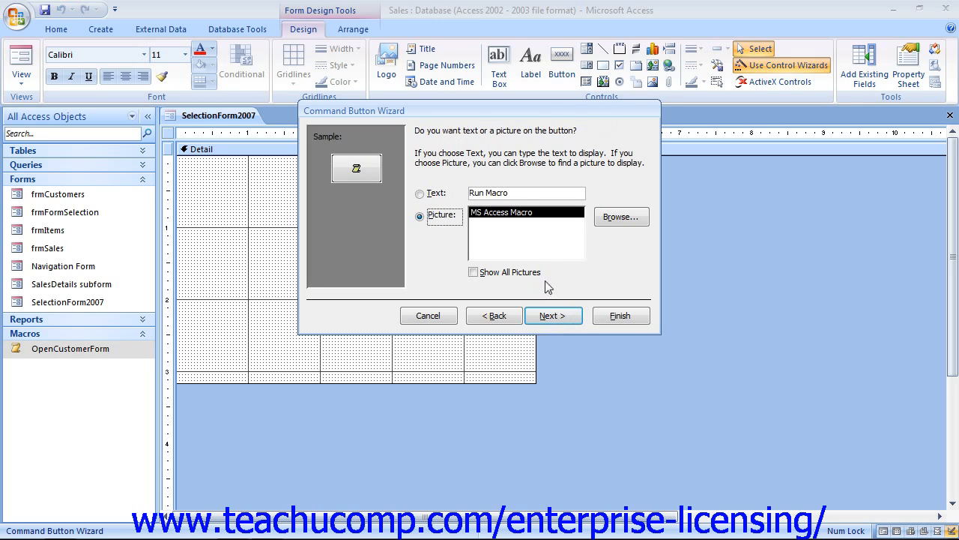
# Display the text Run Macro on the new button instead of a picture and finish the wizard.
pyautogui.click(420, 193)
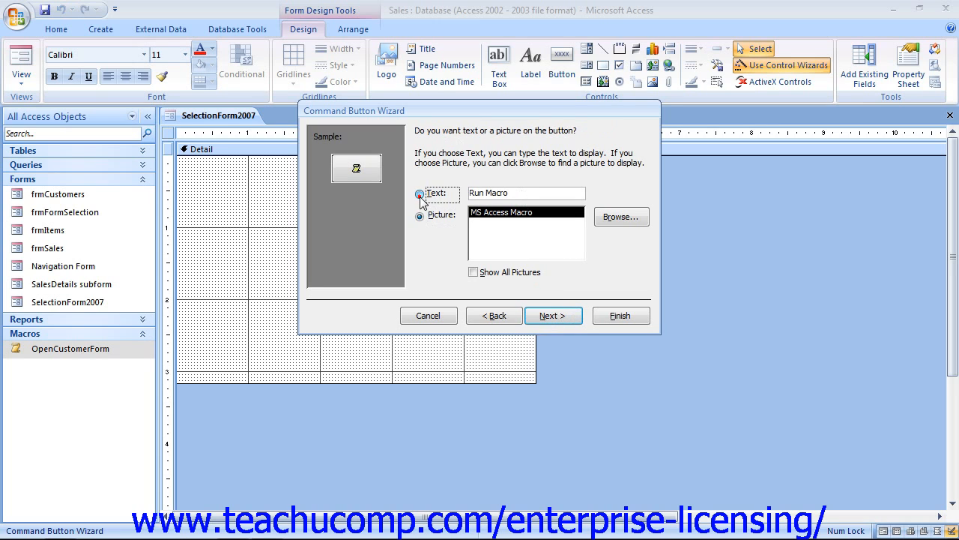
pyautogui.click(514, 194)
pyautogui.click(612, 315)
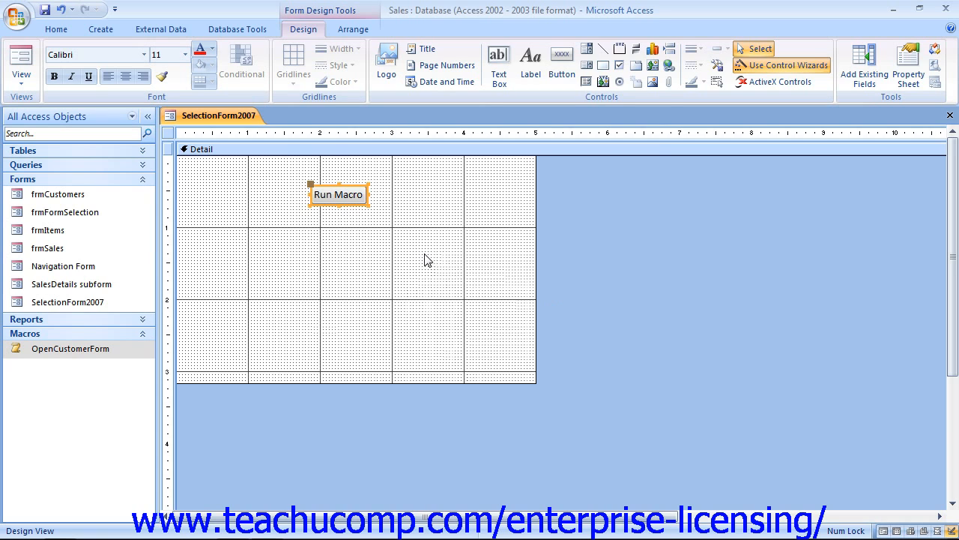
pyautogui.click(355, 253)
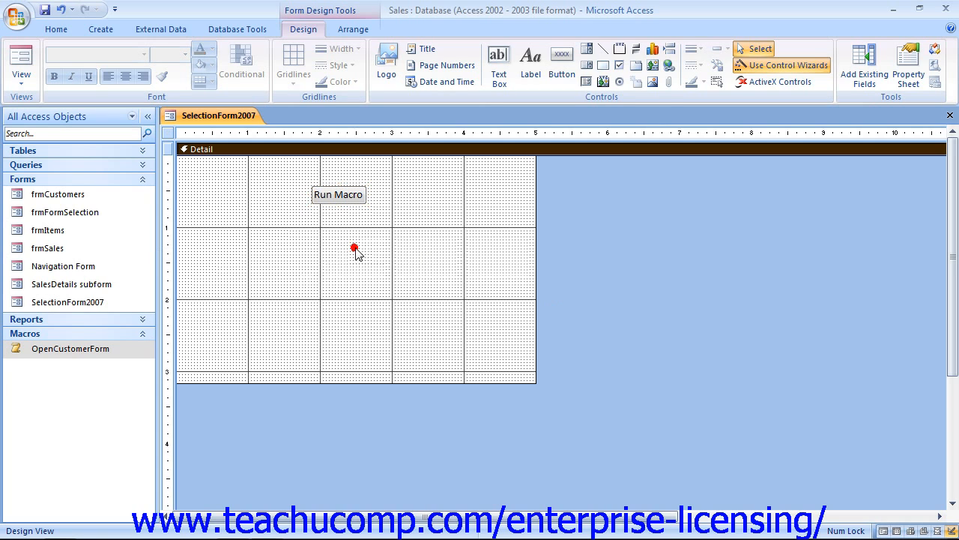
# Test the Run Macro button in Form View, closing the customers form before returning to Design View.
pyautogui.click(21, 60)
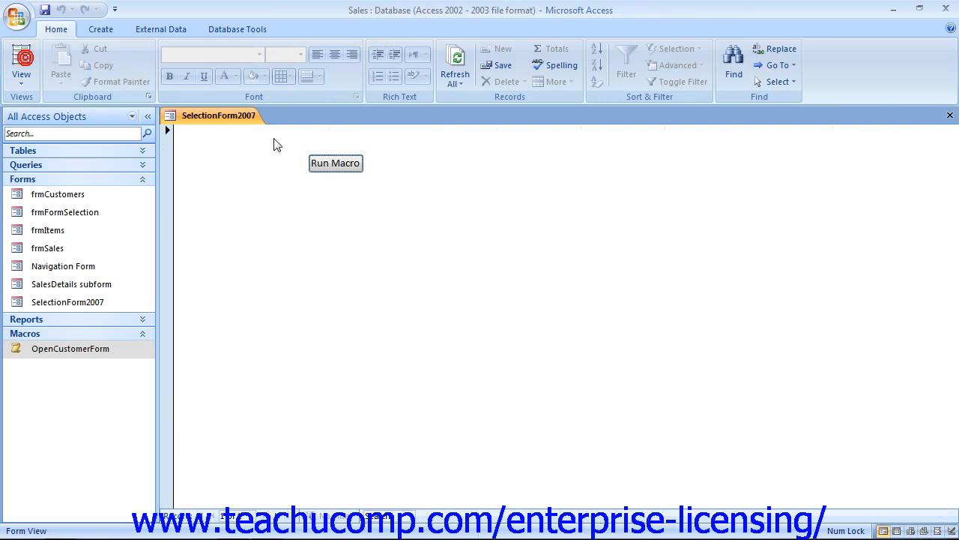
pyautogui.click(333, 168)
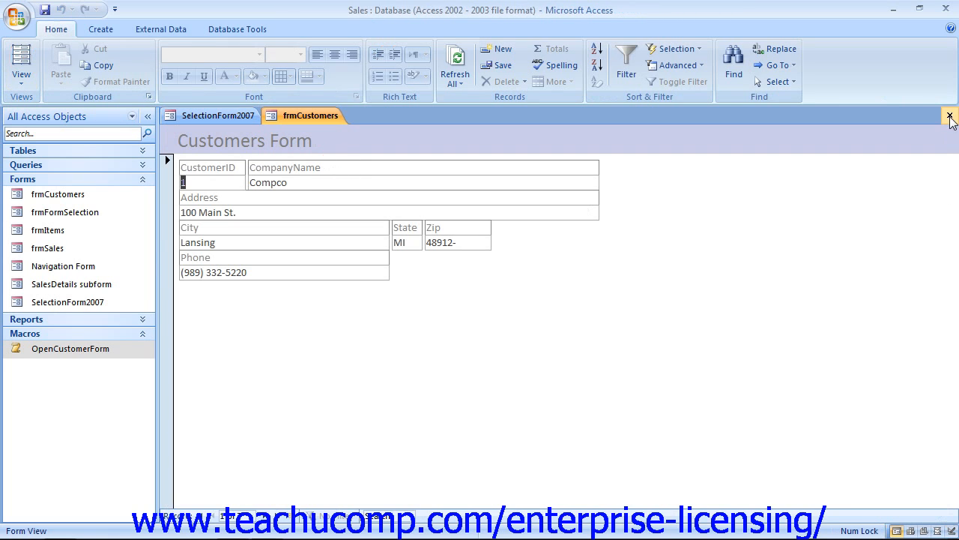
pyautogui.click(949, 115)
pyautogui.click(21, 78)
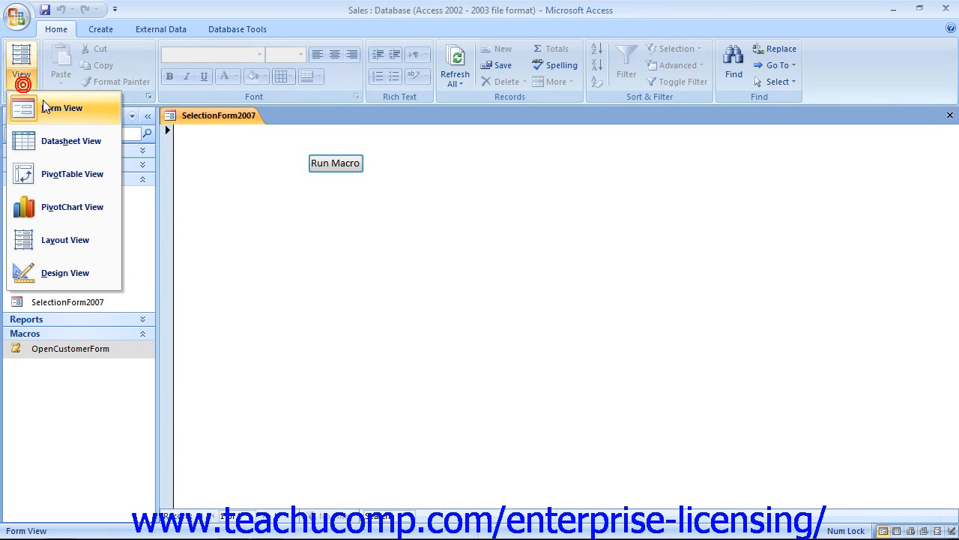
pyautogui.click(75, 271)
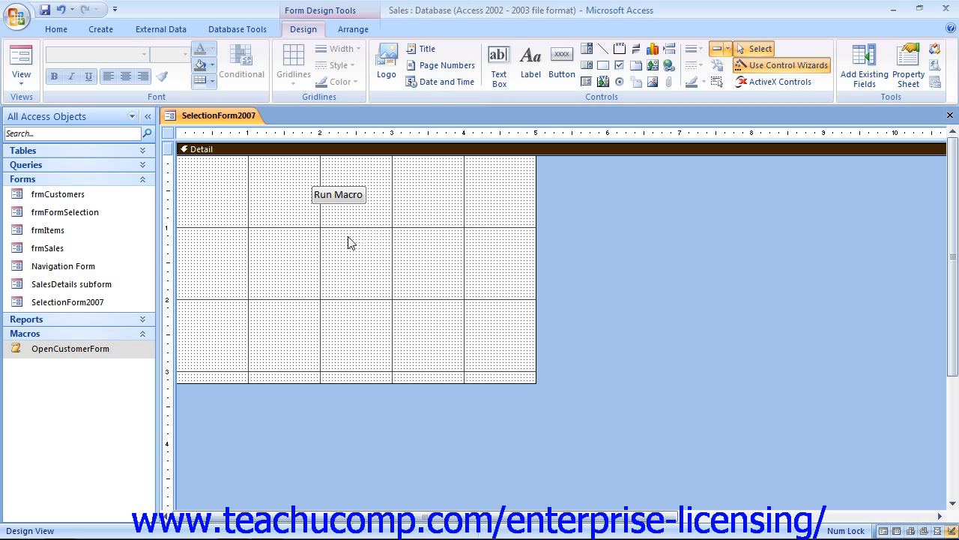
# Display the event properties of the Run Macro button and examine the available events.
pyautogui.click(341, 197)
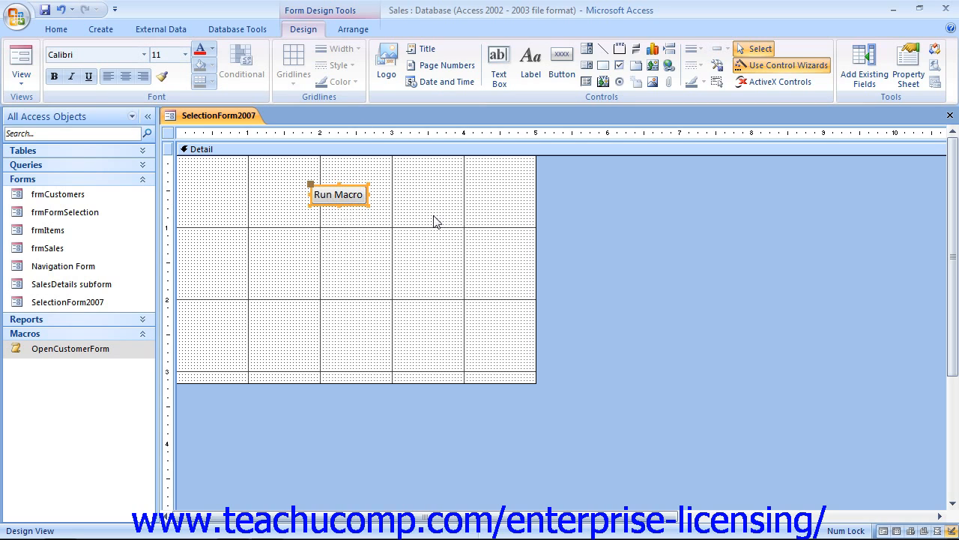
pyautogui.click(913, 83)
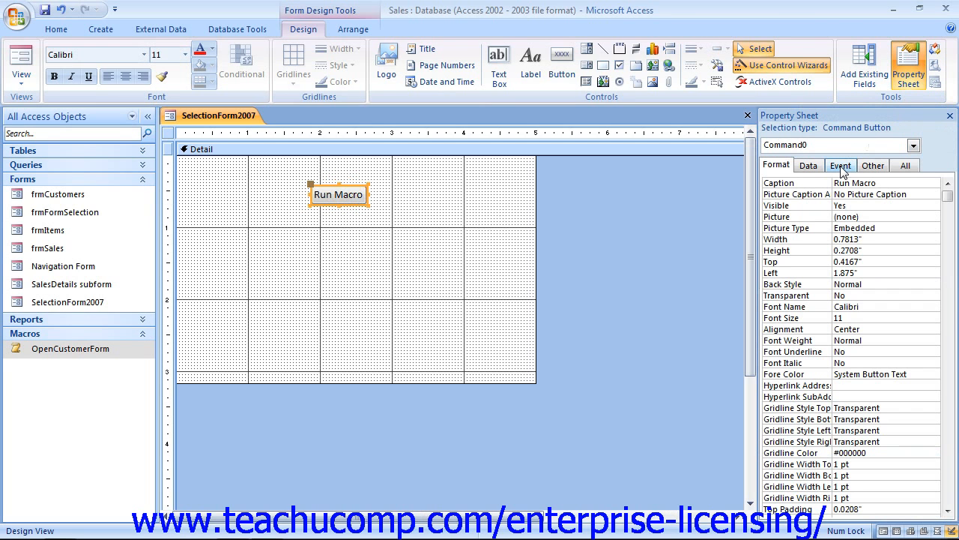
pyautogui.click(840, 166)
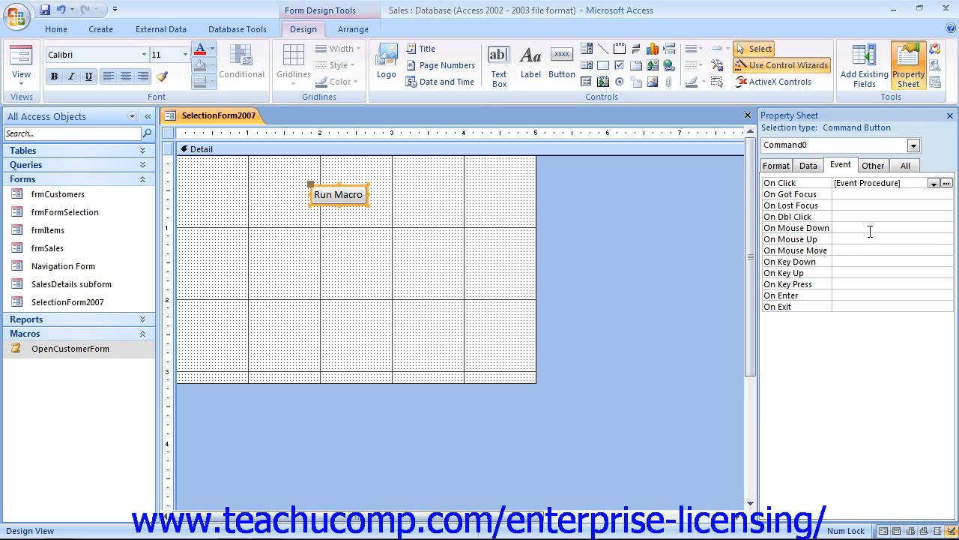
pyautogui.click(856, 250)
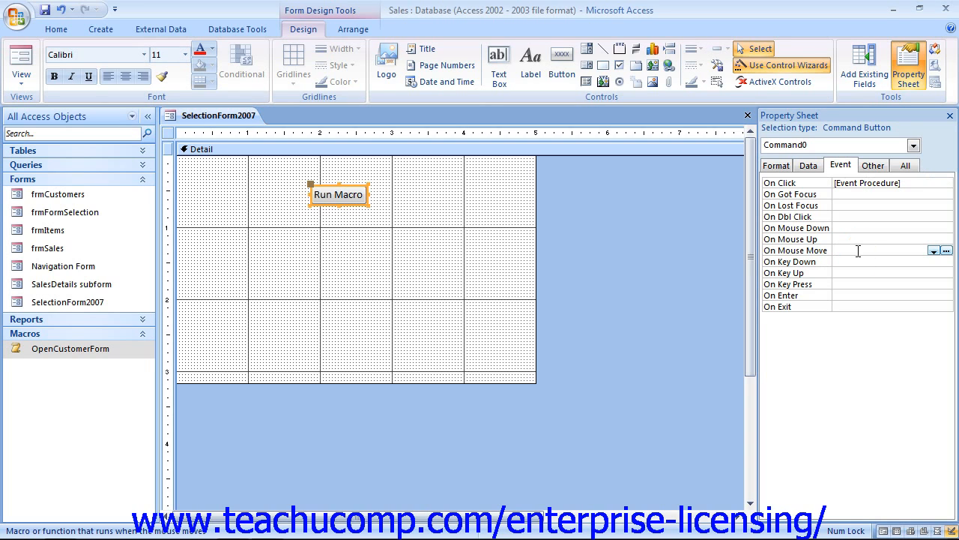
# Replace the event procedure in the button's On Click event with the OpenCustomerForm macro.
pyautogui.click(910, 185)
pyautogui.doubleClick(910, 184)
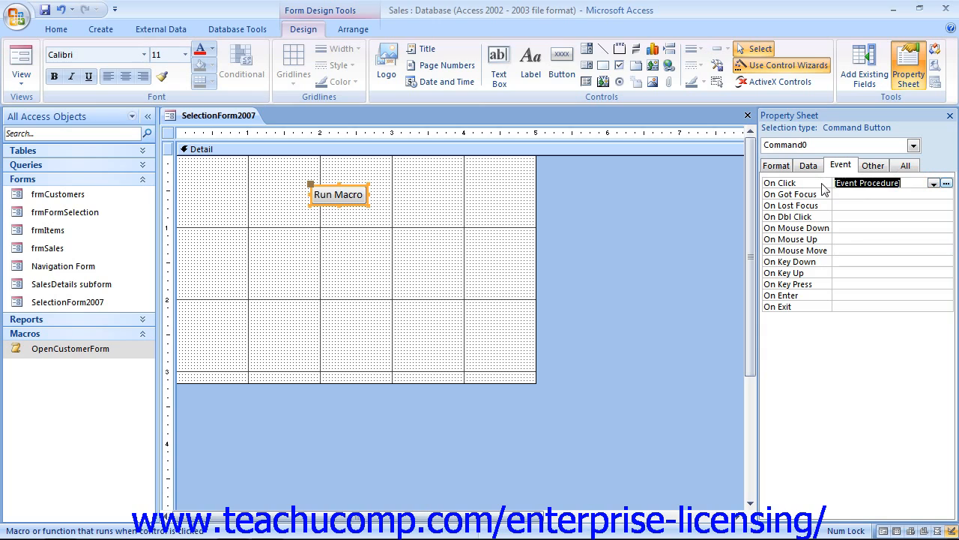
pyautogui.press('Delete')
pyautogui.click(934, 183)
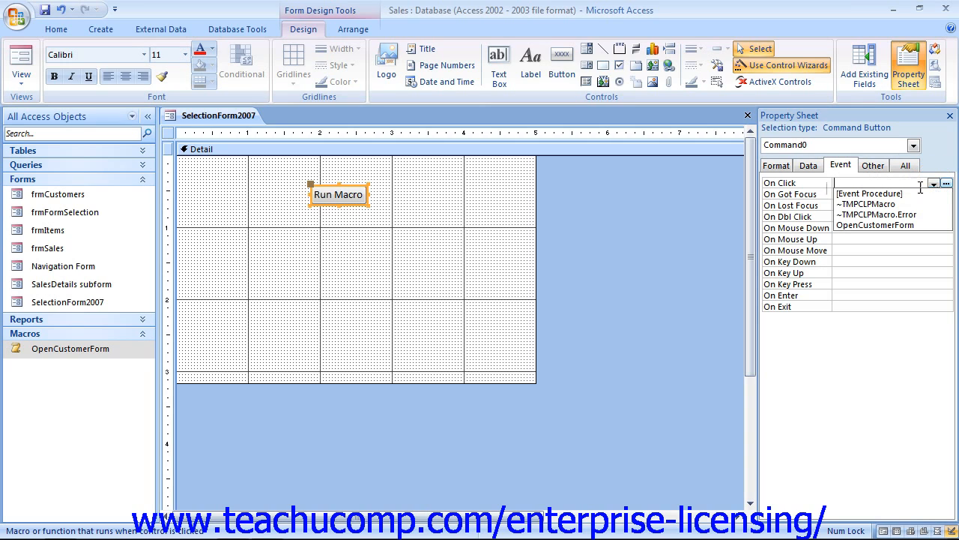
pyautogui.click(905, 225)
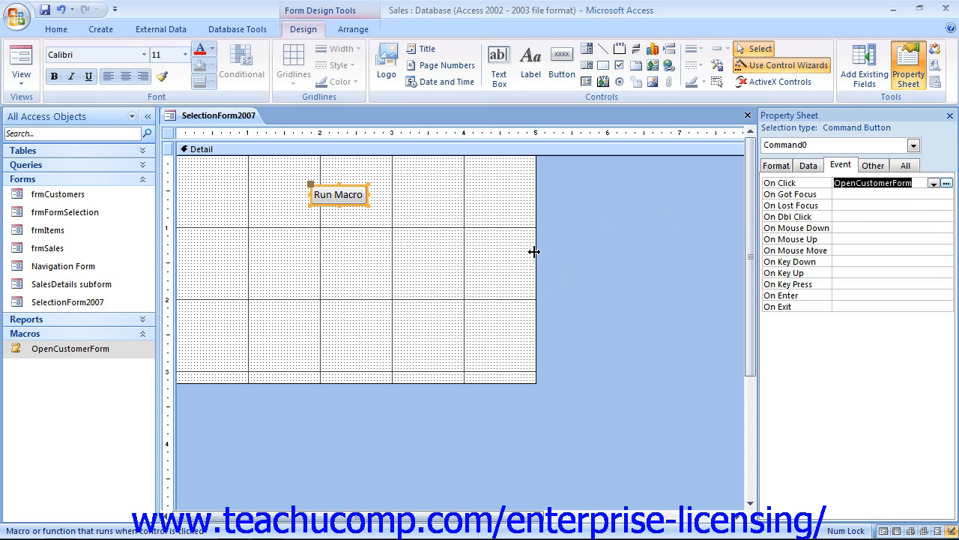
pyautogui.click(487, 245)
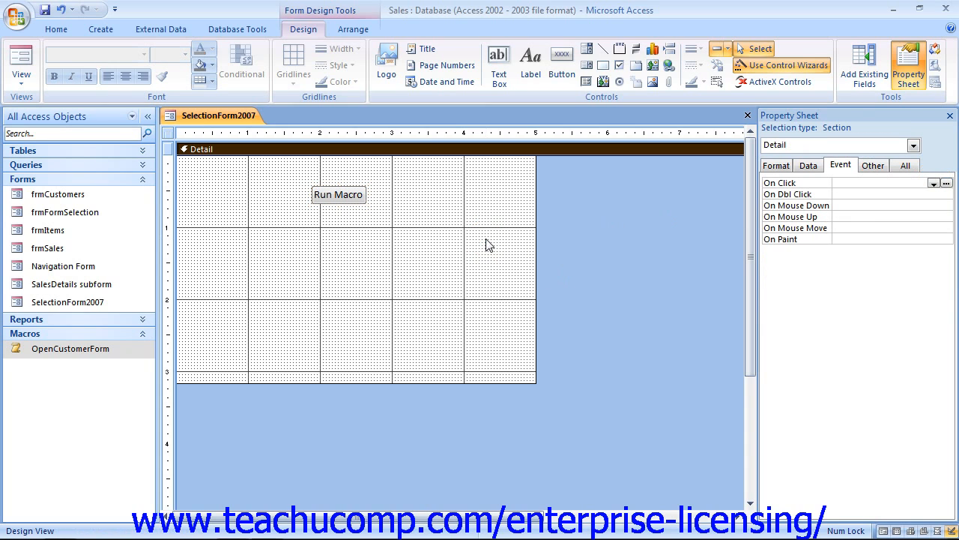
# Clear the macro assigned to the Run Macro button's On Click event.
pyautogui.click(339, 194)
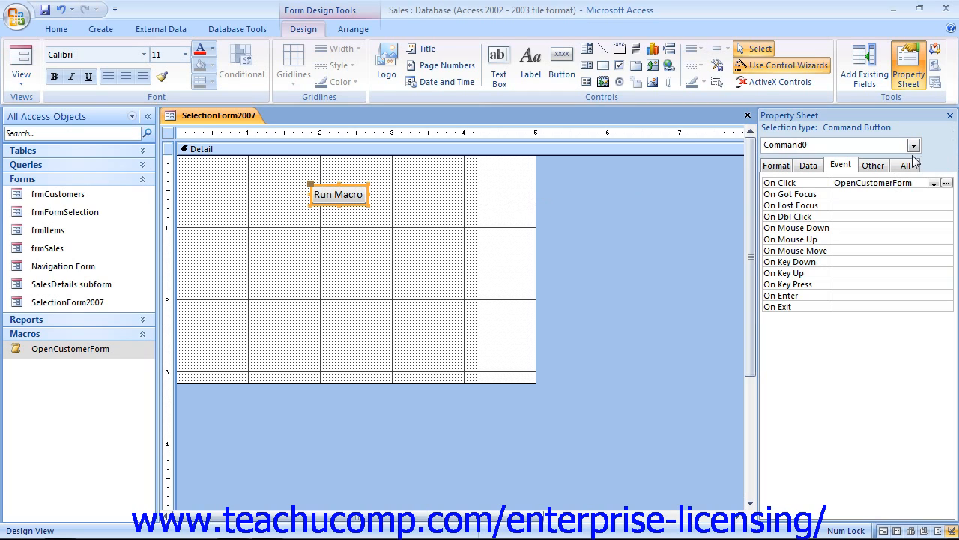
pyautogui.click(838, 166)
pyautogui.moveTo(916, 183); pyautogui.dragTo(801, 176)
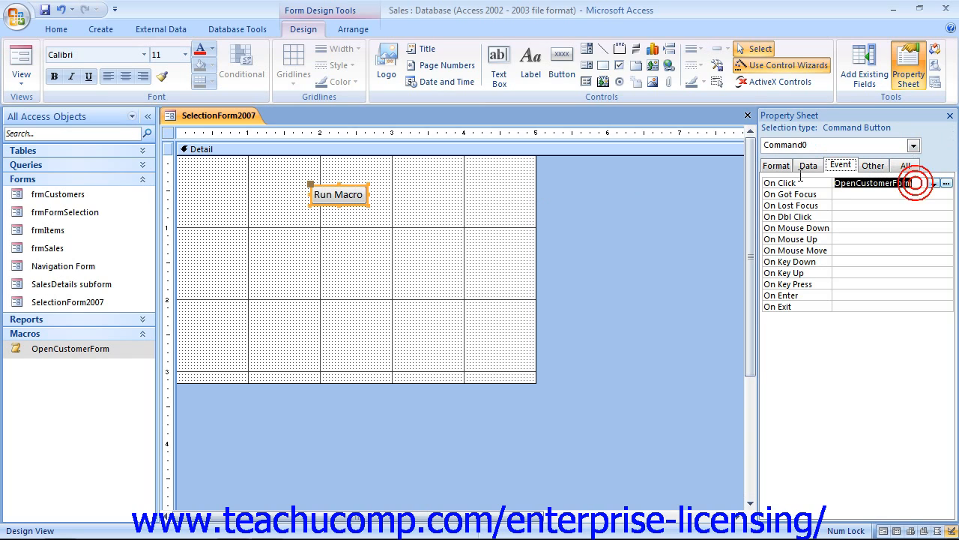
pyautogui.press('Delete')
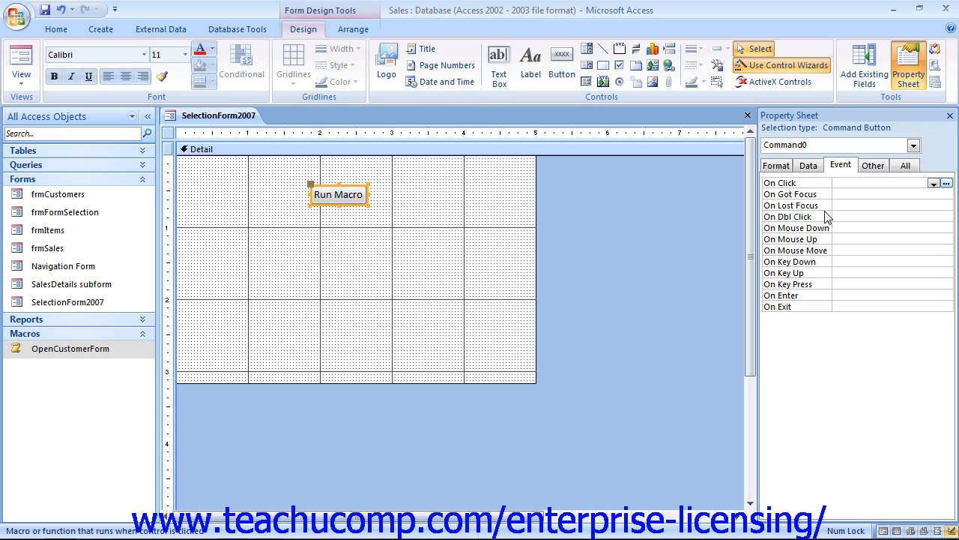
# Open the Macro Builder for the button's On Click event, then close the blank embedded macro.
pyautogui.click(946, 184)
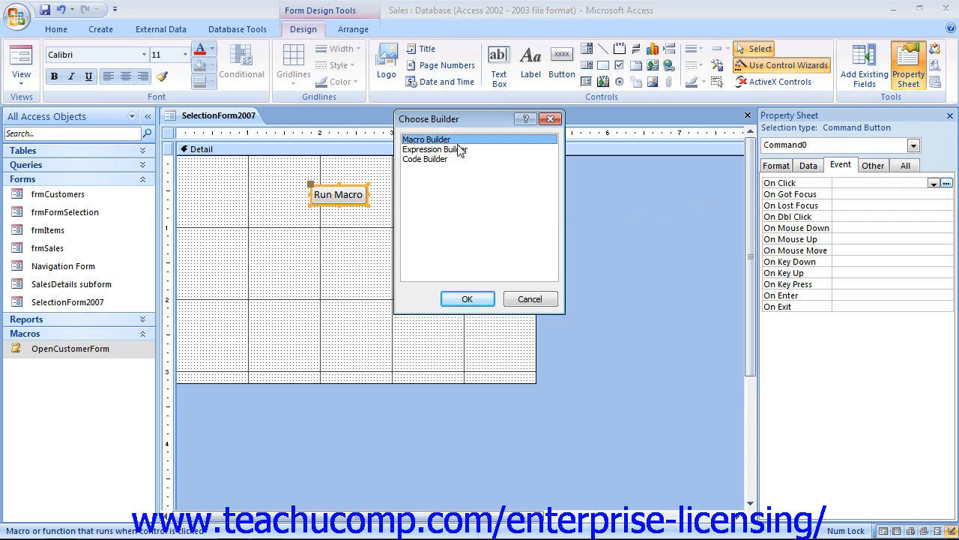
pyautogui.click(478, 300)
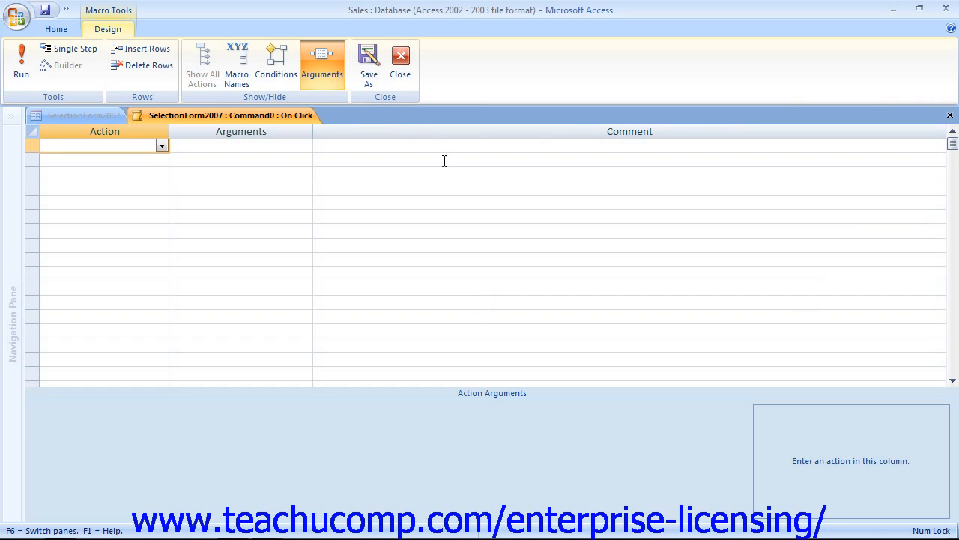
pyautogui.click(397, 76)
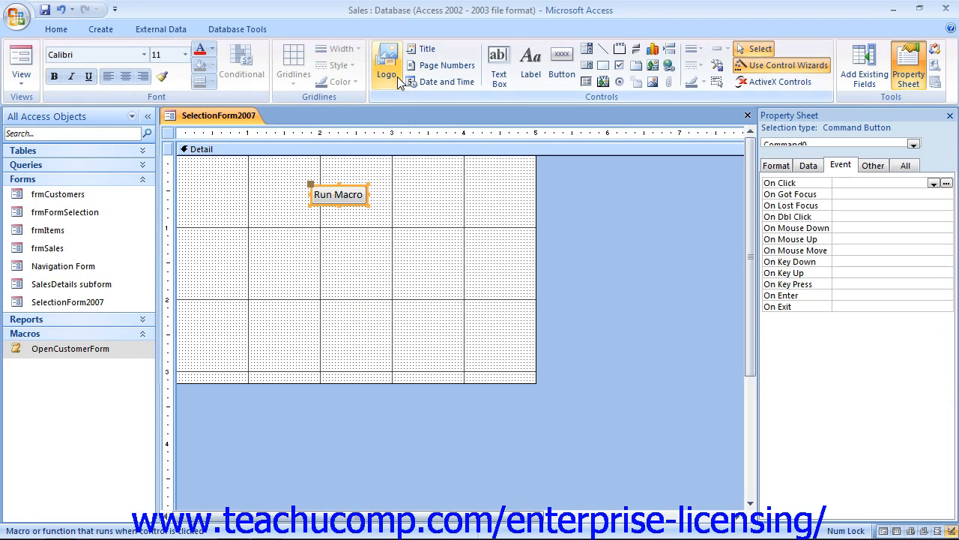